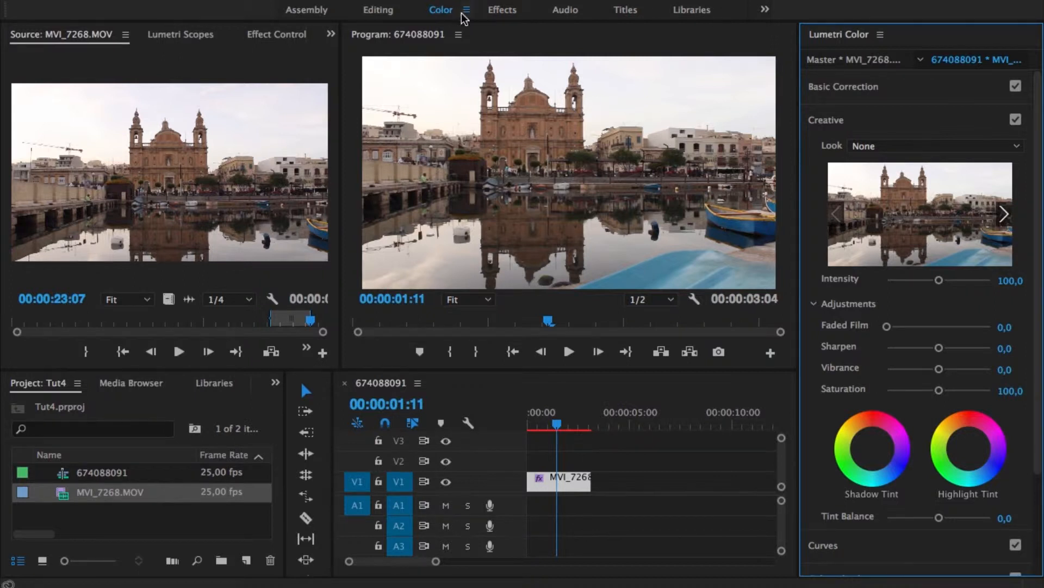
# Switch to the Editing workspace and return to the Color workspace.
pyautogui.click(386, 15)
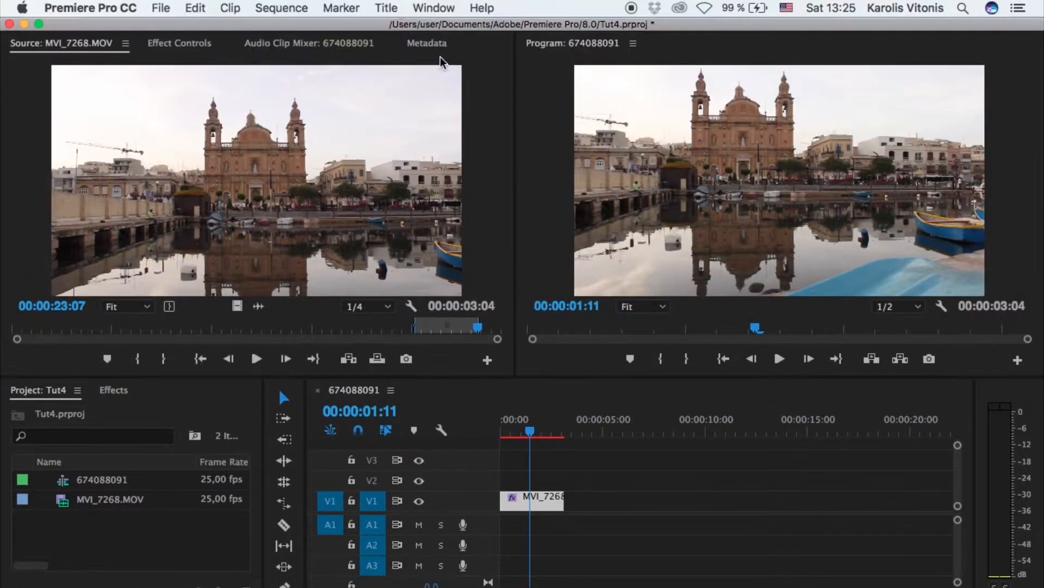
pyautogui.click(456, 10)
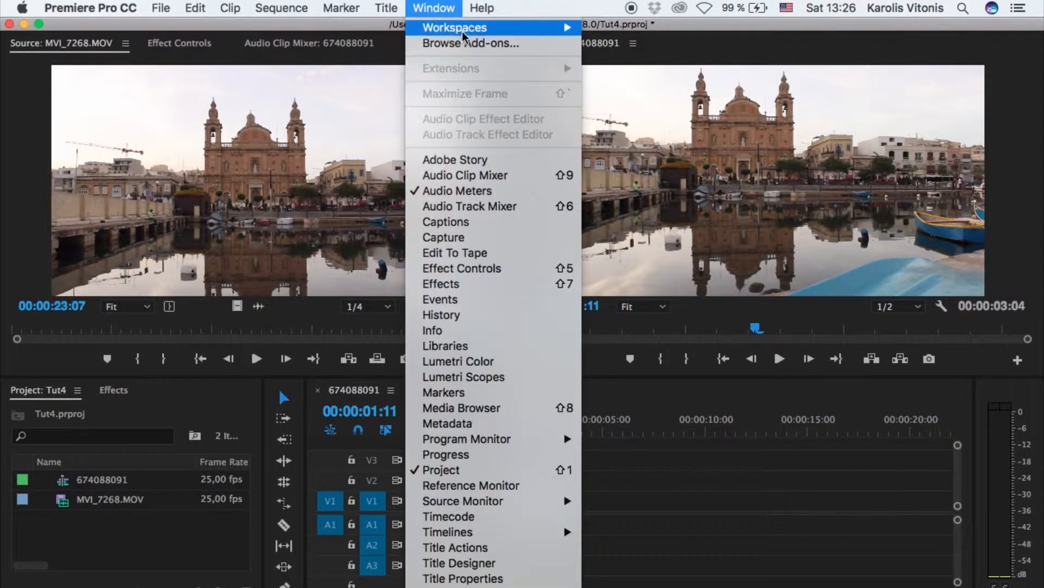
pyautogui.moveTo(459, 30)
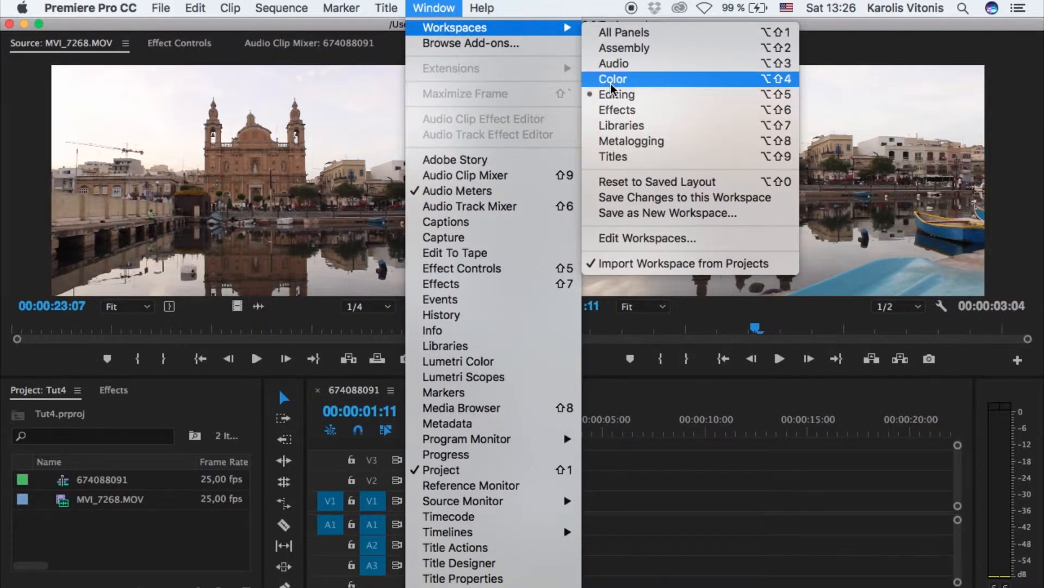
pyautogui.click(611, 82)
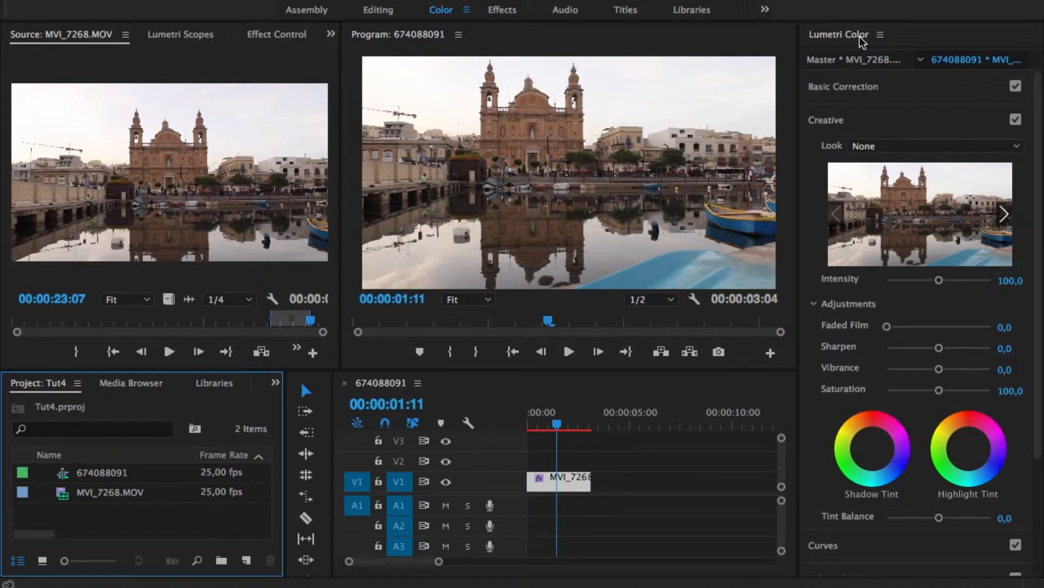
# Close the Lumetri Color panel and reopen it in the Color workspace.
pyautogui.click(880, 35)
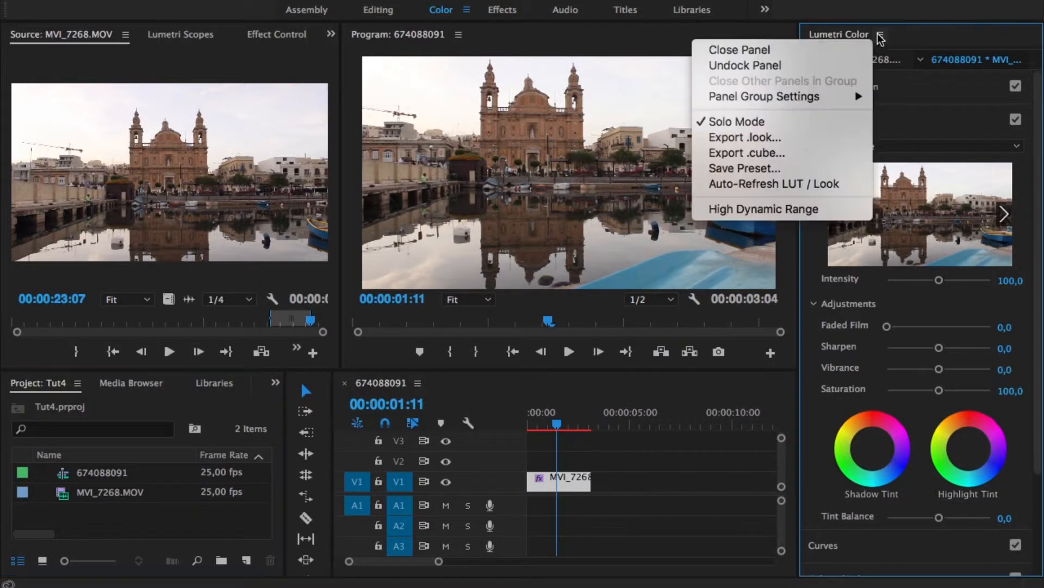
pyautogui.click(807, 51)
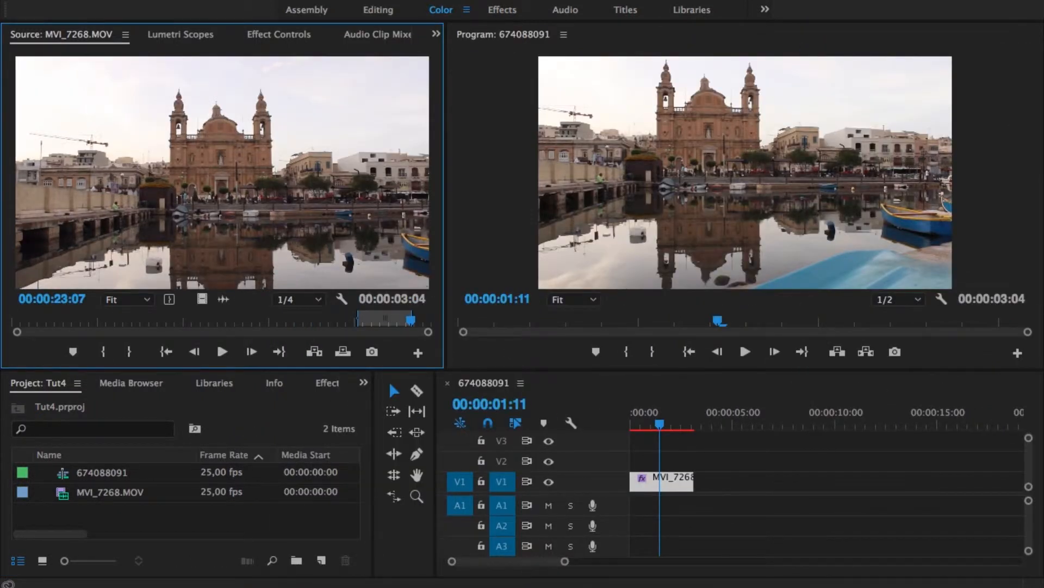
pyautogui.click(428, 0)
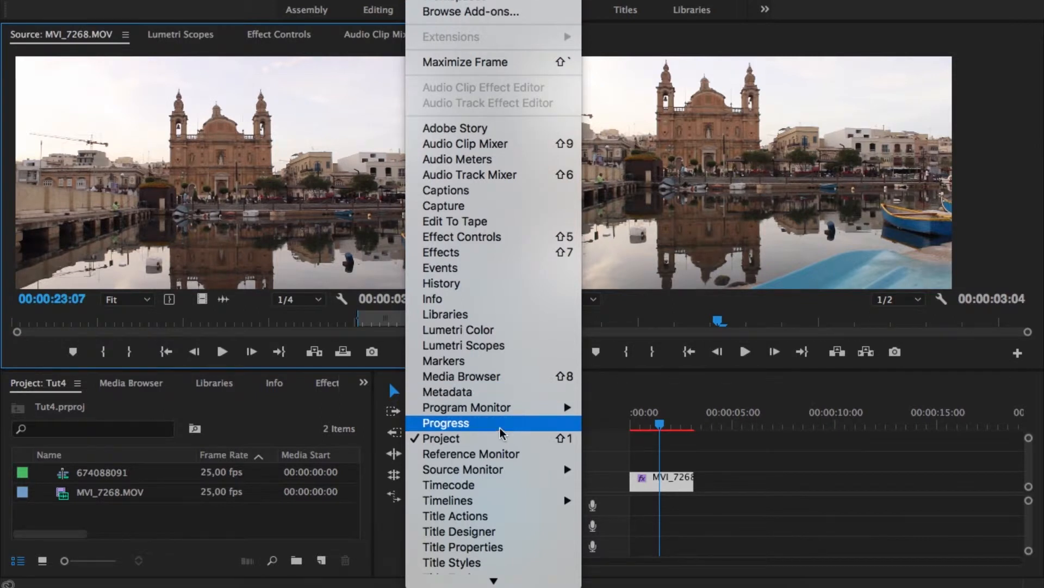
pyautogui.click(481, 330)
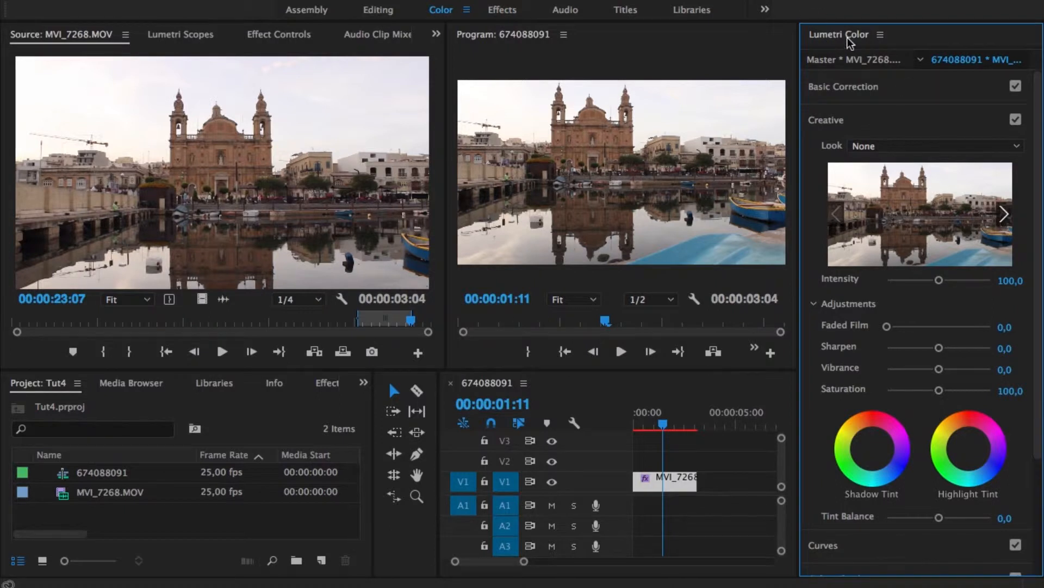
# Undock the Lumetri Color panel into a floating window and dock it back beside the Program monitor.
pyautogui.click(880, 36)
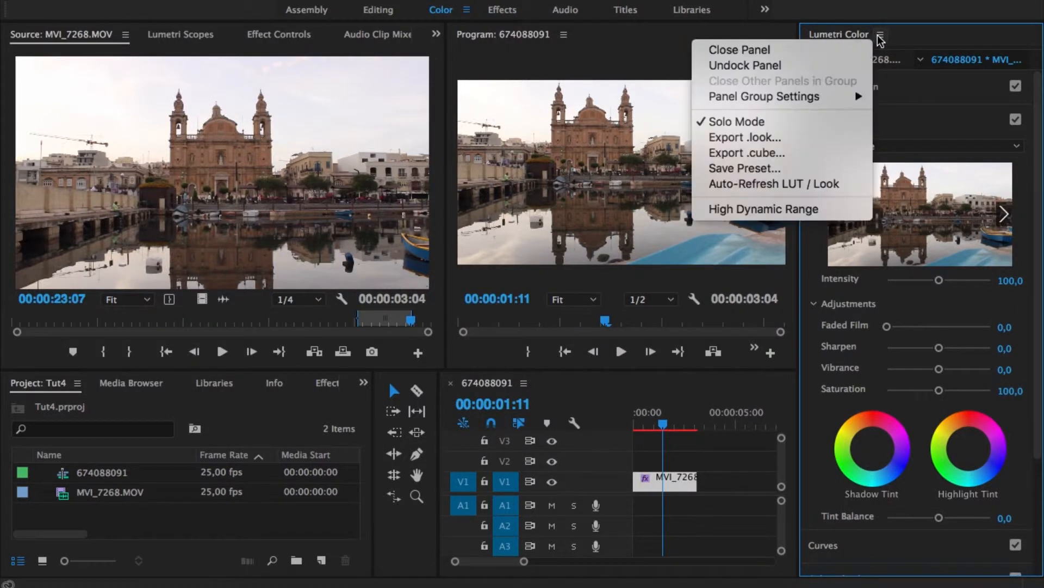
pyautogui.click(799, 65)
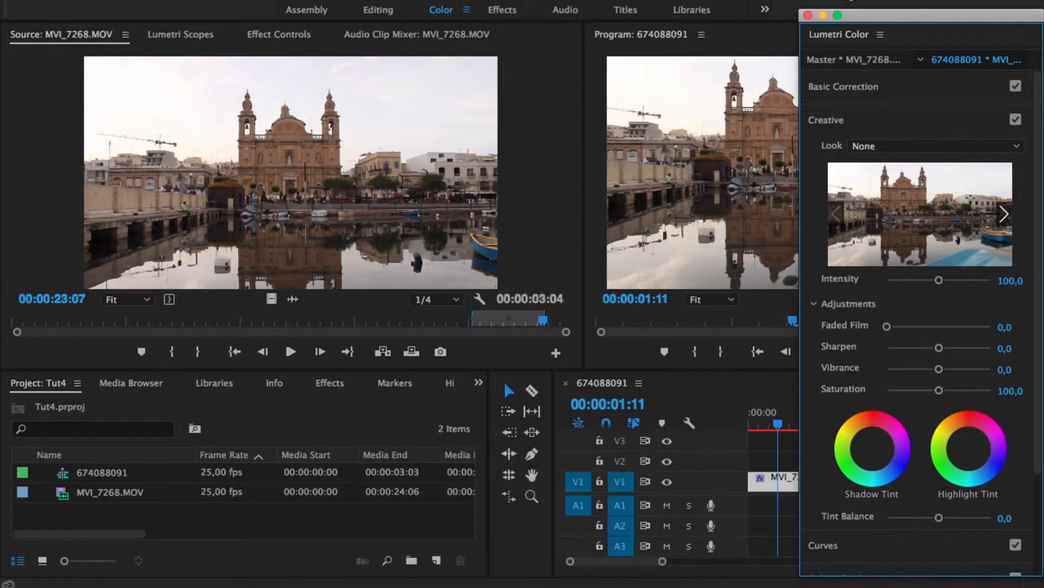
pyautogui.moveTo(842, 56); pyautogui.dragTo(1037, 68)
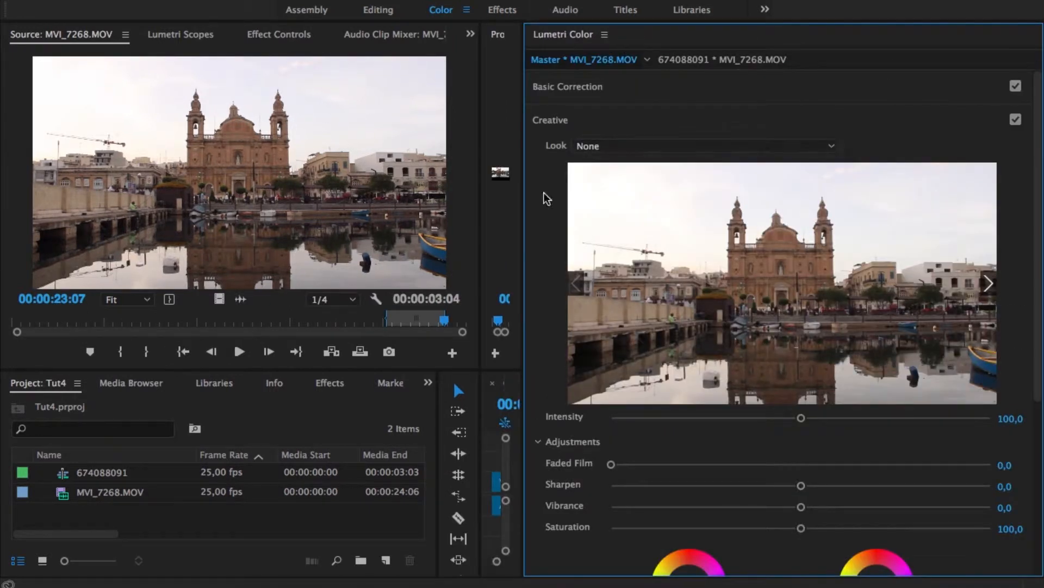
# Narrow the Lumetri Color, Source monitor and Project panels to give the Program monitor and timeline more width.
pyautogui.moveTo(522, 196); pyautogui.dragTo(809, 196)
pyautogui.moveTo(479, 187); pyautogui.dragTo(332, 187)
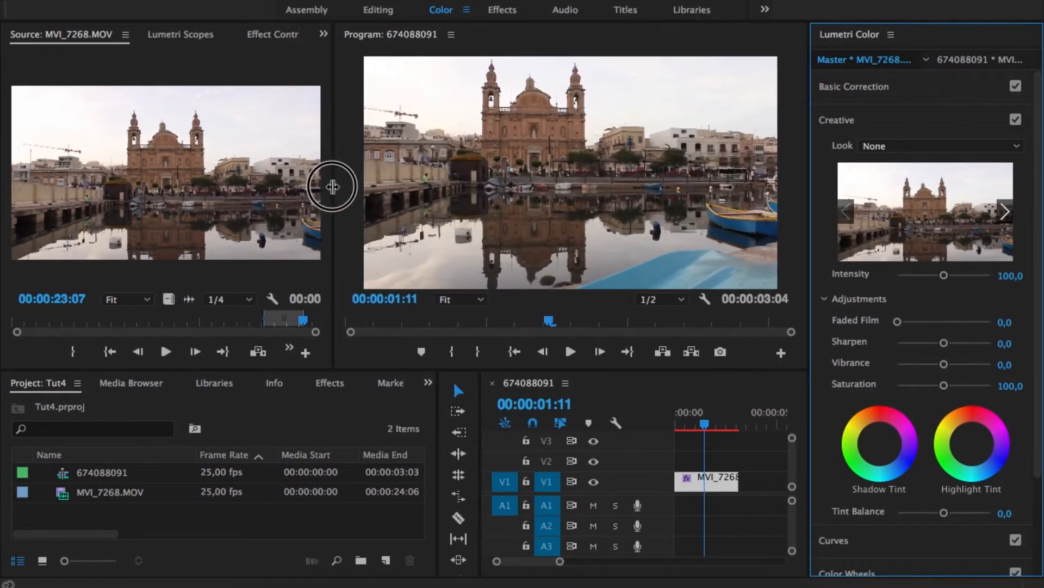
pyautogui.moveTo(482, 449); pyautogui.dragTo(294, 452)
# In the clip's Basic Correction, adjust the contrast and highlights and slightly raise the blacks.
pyautogui.click(902, 116)
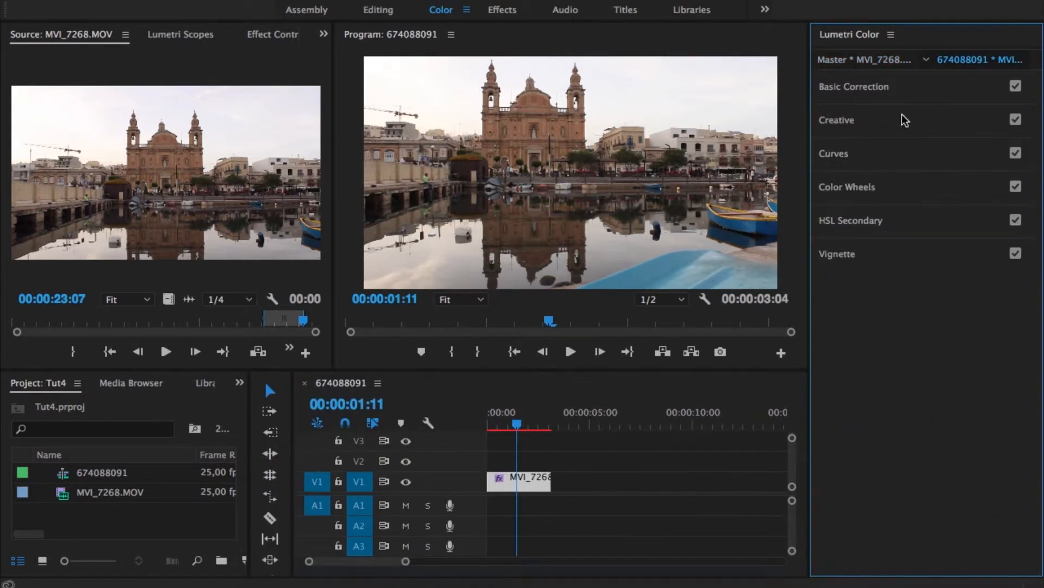
pyautogui.click(849, 89)
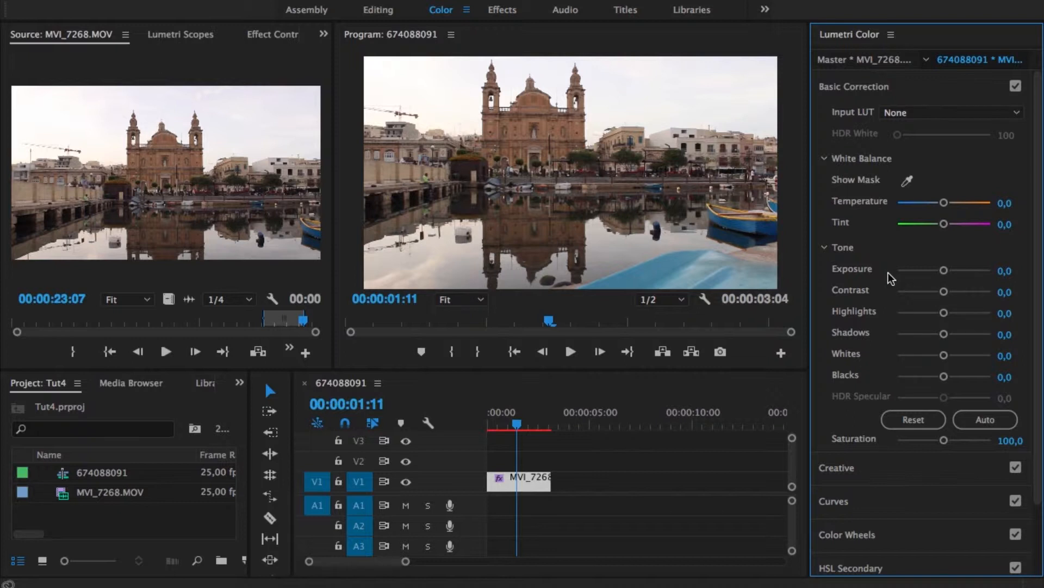
pyautogui.moveTo(945, 293); pyautogui.dragTo(921, 315)
pyautogui.moveTo(944, 377); pyautogui.dragTo(955, 379)
# In the Creative settings, set Intensity to 98.2, Faded Film to 59.6, Sharpen to 19.3 and Vibrance to 29.8.
pyautogui.click(838, 468)
pyautogui.scroll(-2, 946, 223)
pyautogui.scroll(2, 945, 223)
pyautogui.scroll(-10, 847, 407)
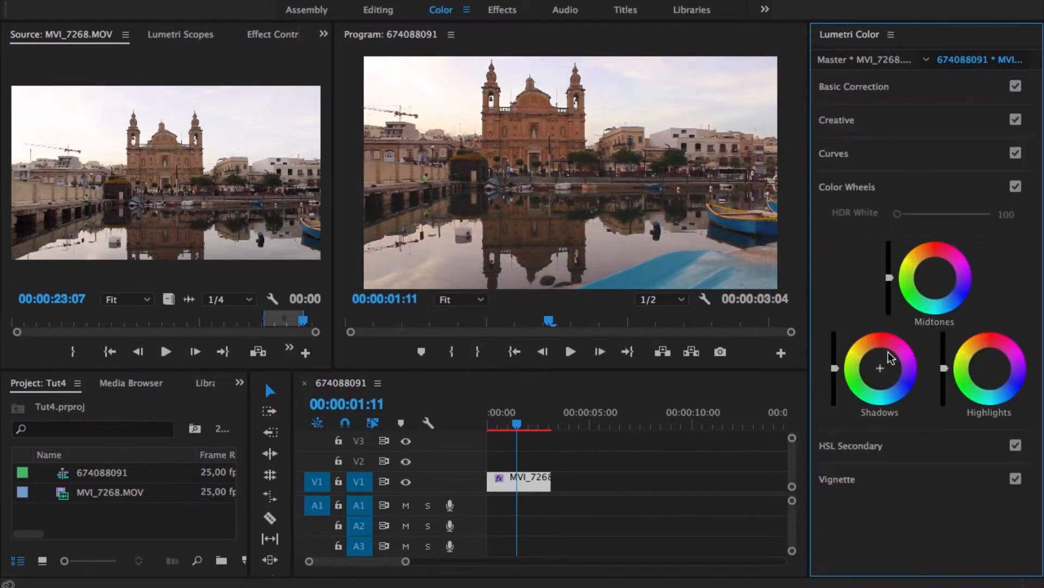
# Set the Vignette amount to -0.9 and reopen the Creative settings.
pyautogui.click(847, 186)
pyautogui.click(837, 253)
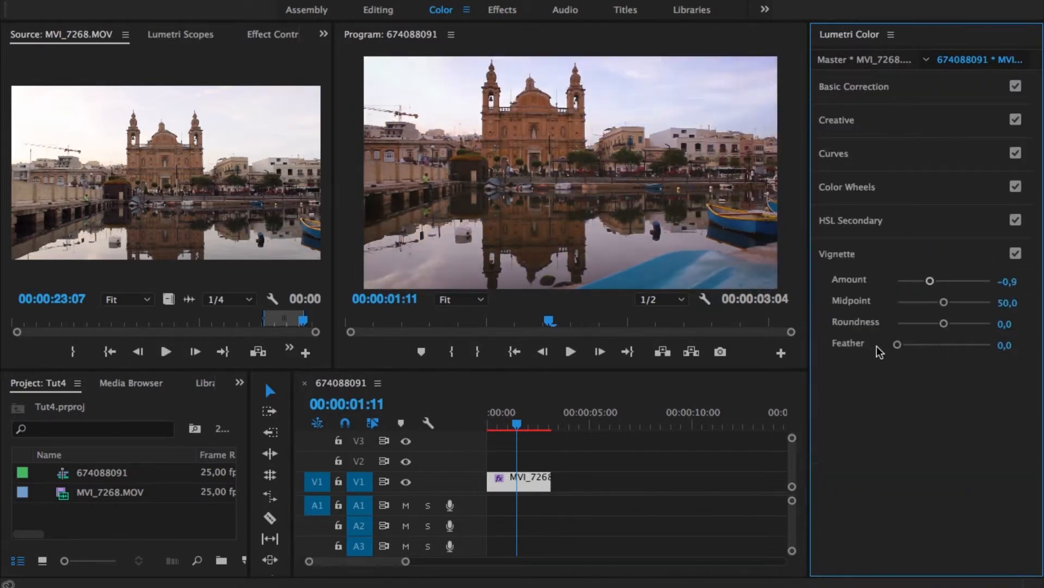
pyautogui.click(837, 253)
pyautogui.click(836, 120)
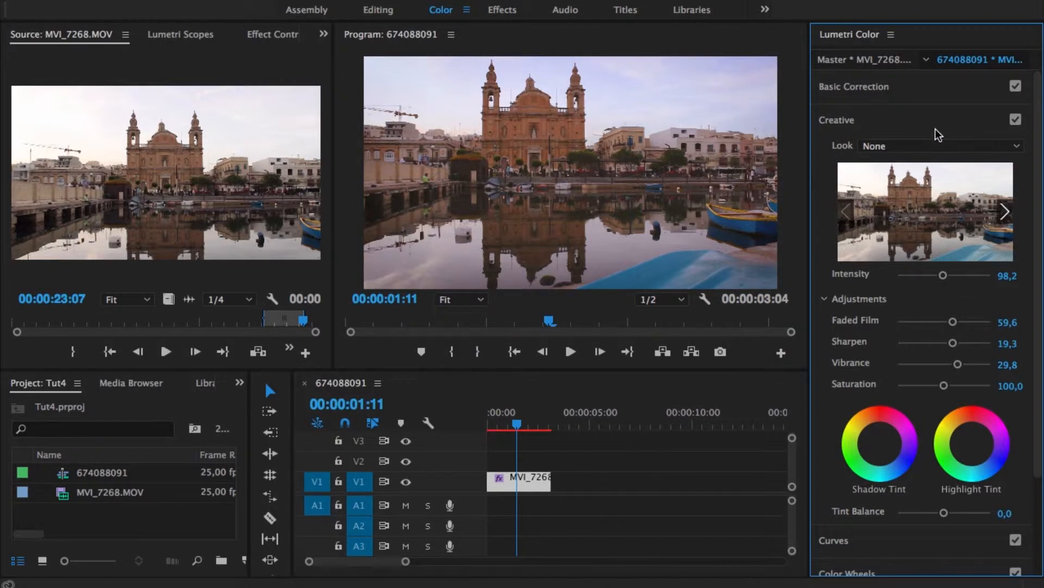
# Export the grade as a Lumetri .look file named FadedFilm on the Desktop.
pyautogui.click(890, 35)
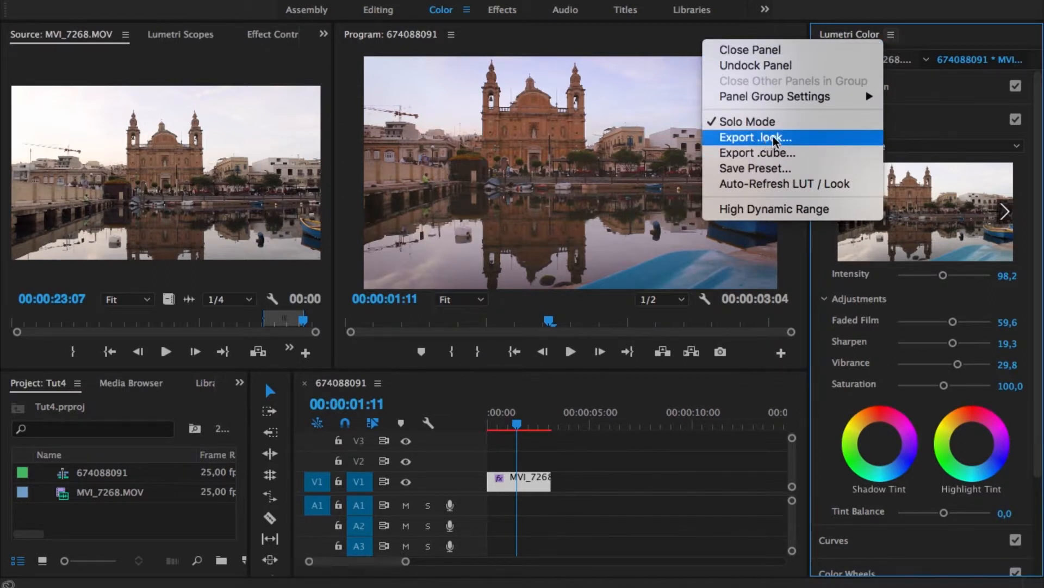
pyautogui.click(750, 138)
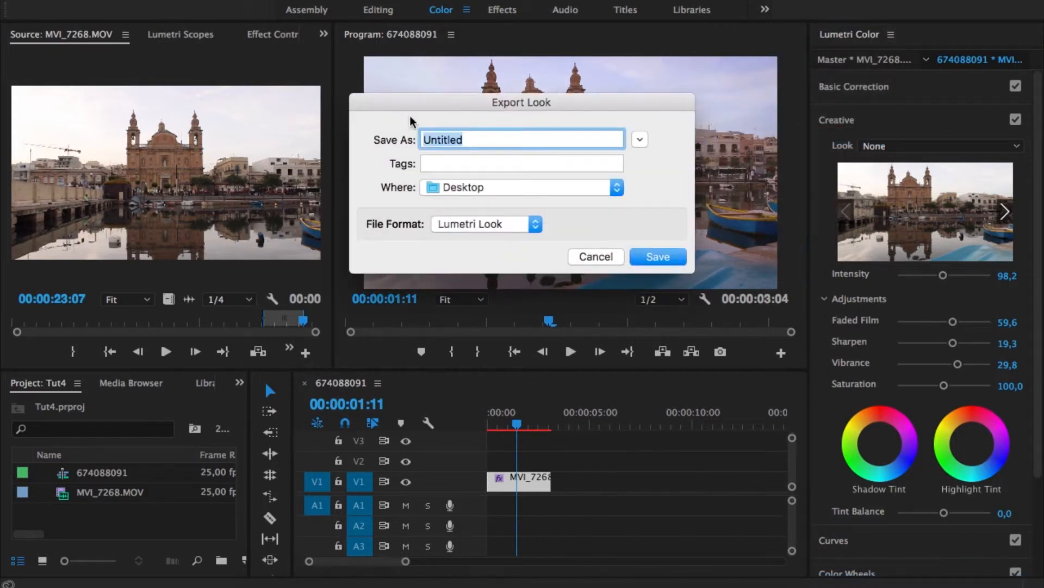
pyautogui.write('FadedFilm')
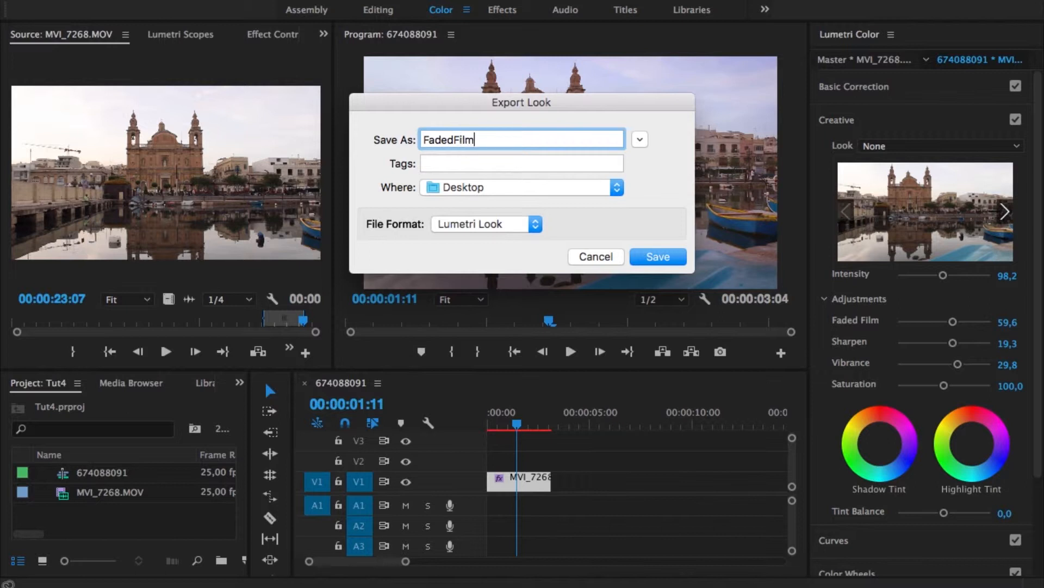
pyautogui.click(662, 256)
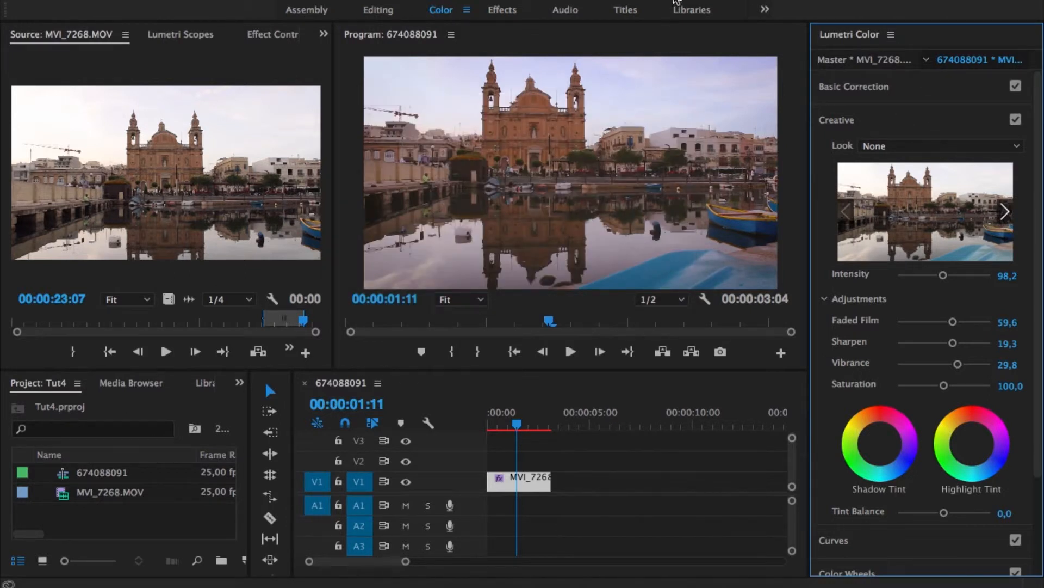
# Save the Lumetri grade as a preset named FadedFilm with the description "My custom LUT".
pyautogui.click(887, 34)
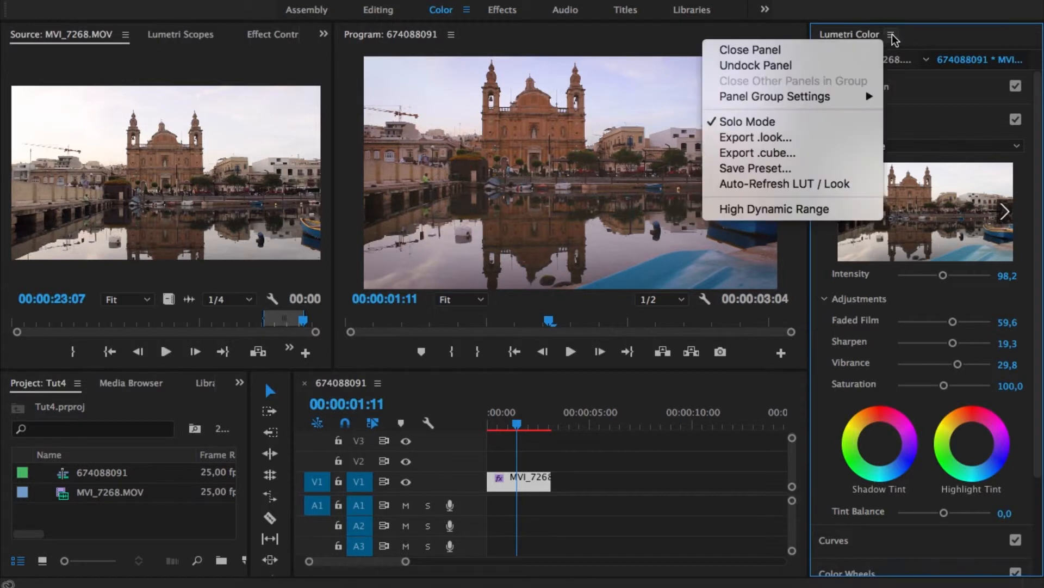
pyautogui.click(744, 174)
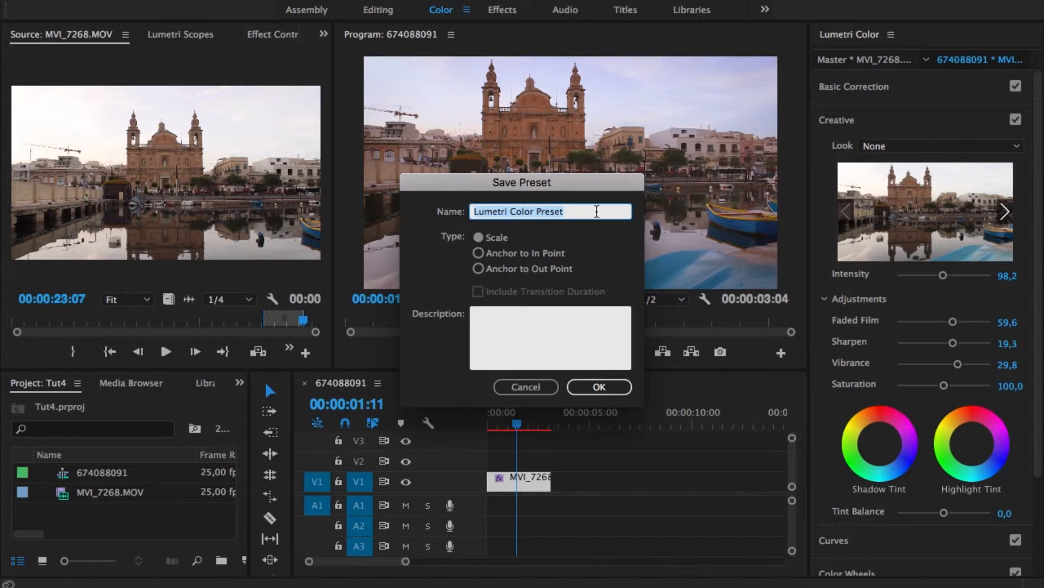
pyautogui.write('FadedFilm')
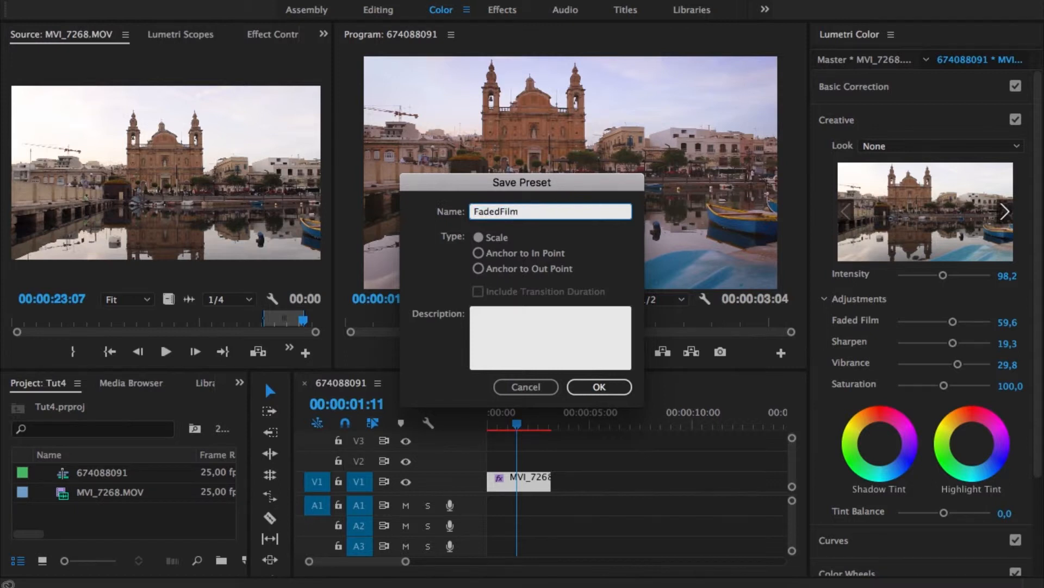
pyautogui.click(484, 312)
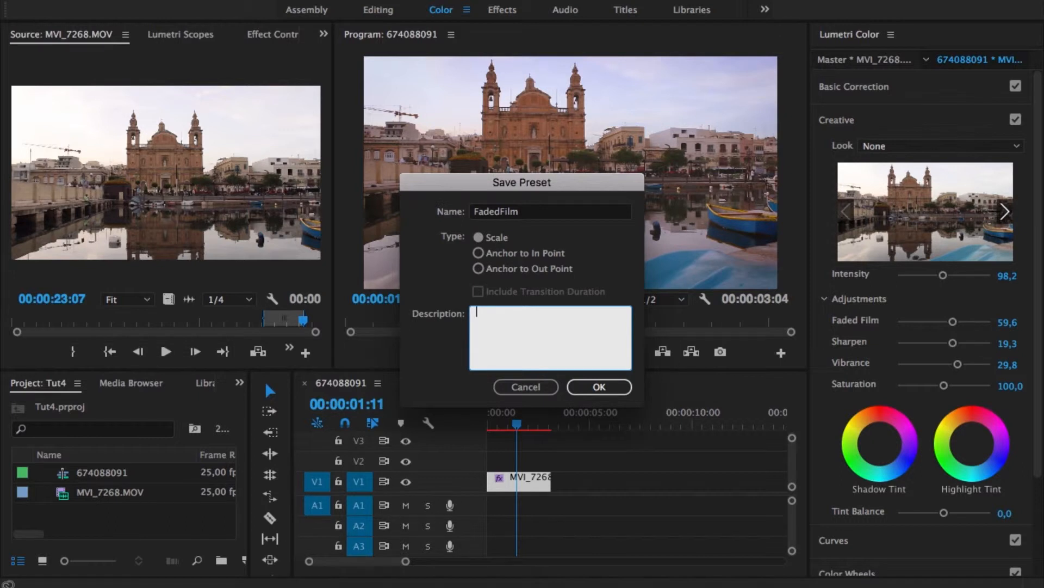
pyautogui.write('My c')
pyautogui.write('u')
pyautogui.press('BackSpace')
pyautogui.write('ustom LUT')
pyautogui.click(603, 387)
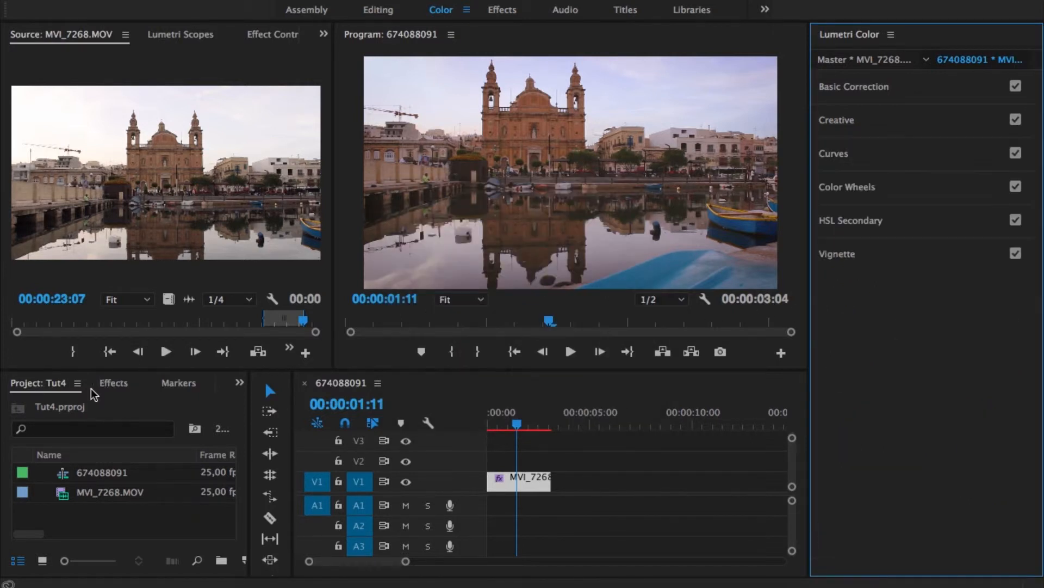
# Apply the saved FadedFilm preset from the effect presets to the MVI_7268 clip on V1.
pyautogui.click(112, 384)
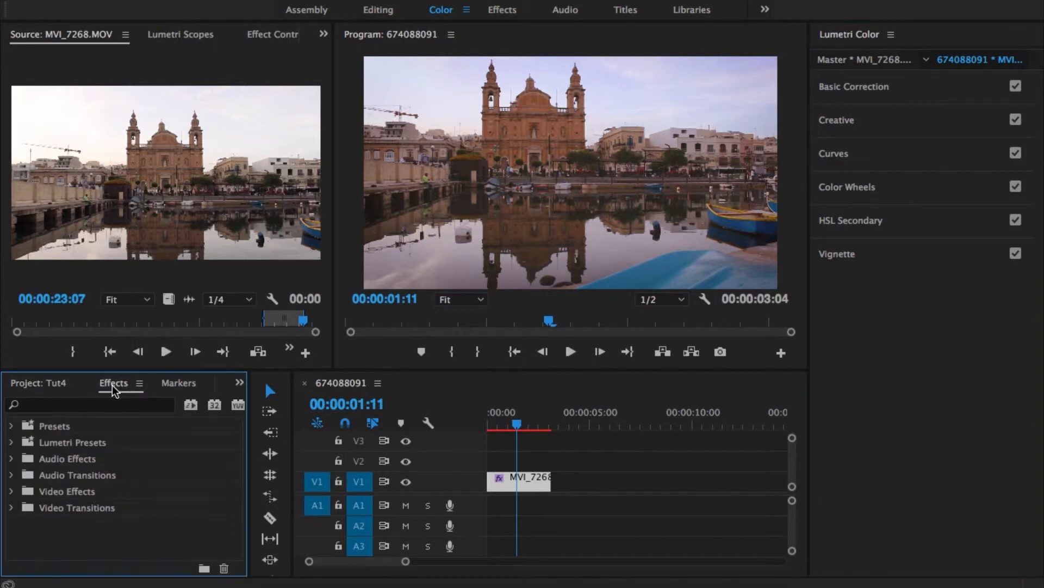
pyautogui.click(12, 425)
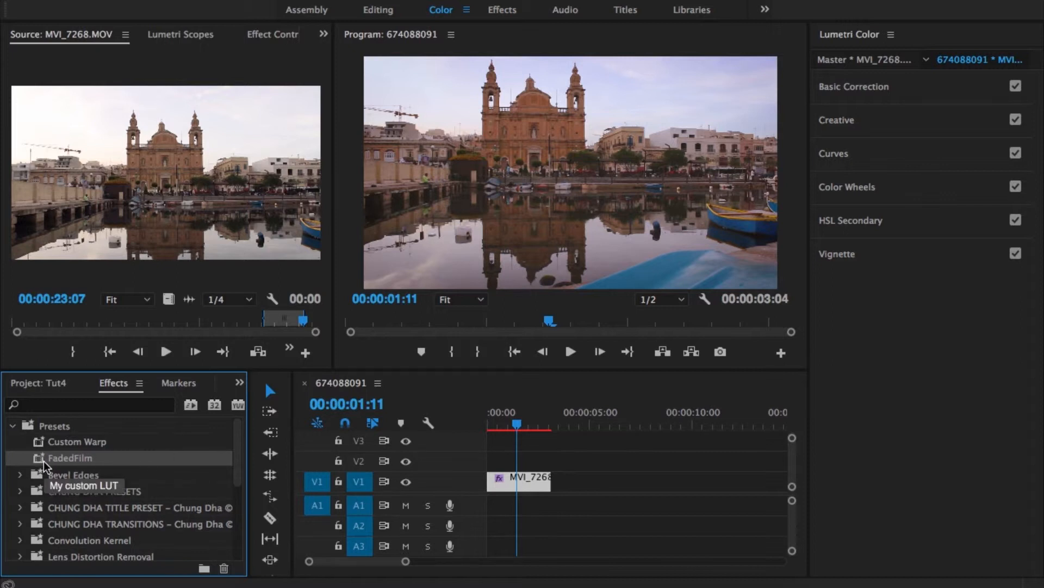
pyautogui.click(529, 484)
pyautogui.click(529, 484)
pyautogui.moveTo(135, 456); pyautogui.dragTo(530, 477)
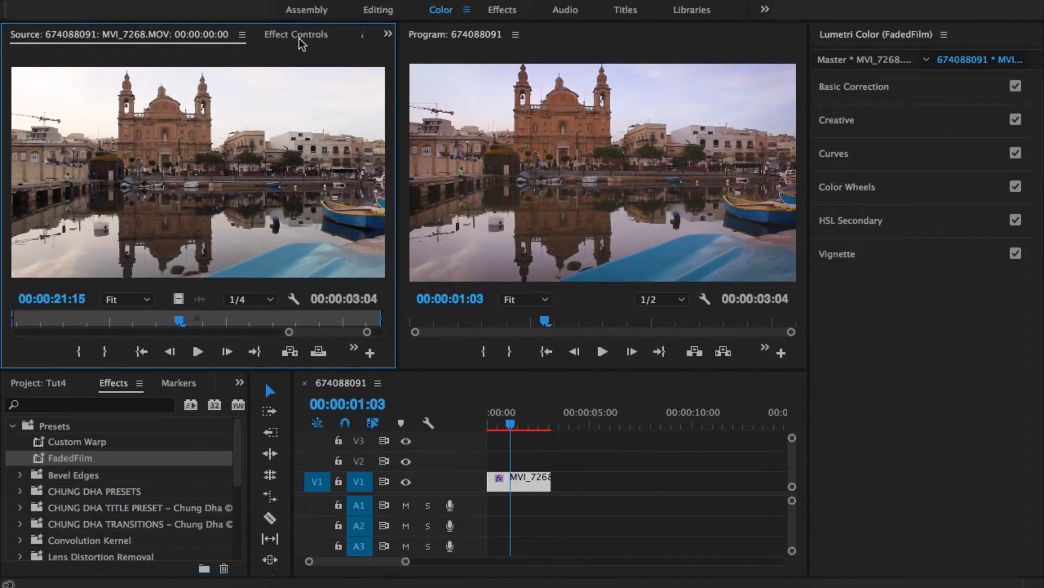
# Examine the clip's Lumetri Color (FadedFilm) effect and its Basic Correction parameters in Effect Controls.
pyautogui.click(299, 38)
pyautogui.scroll(-5, 232, 259)
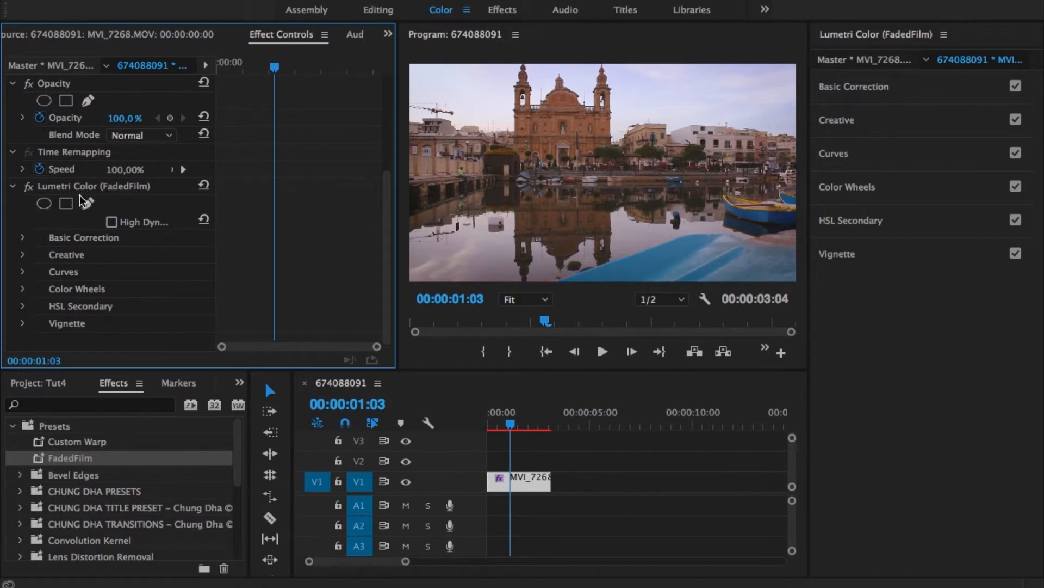
pyautogui.click(23, 237)
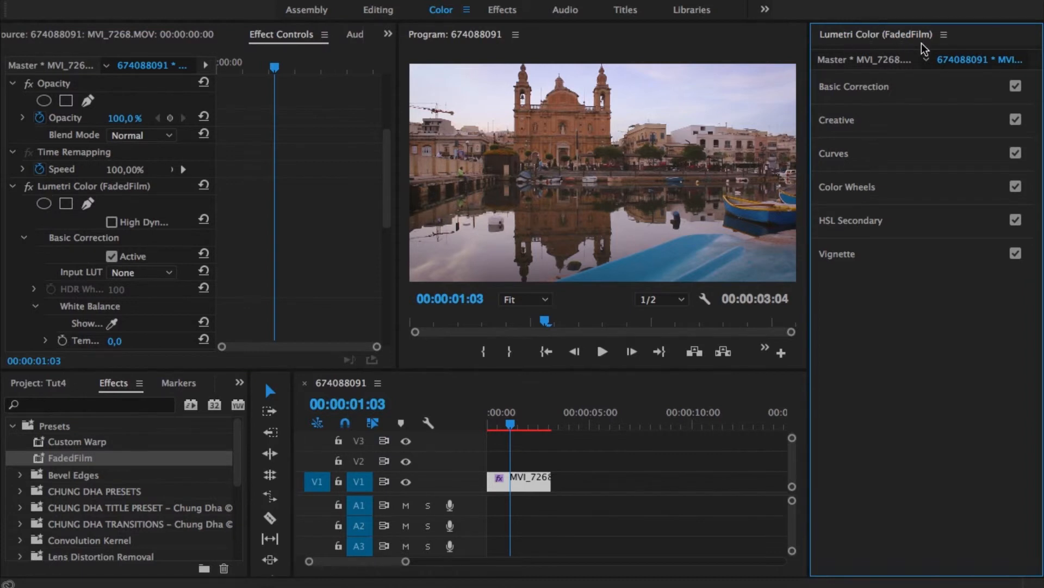
pyautogui.click(73, 188)
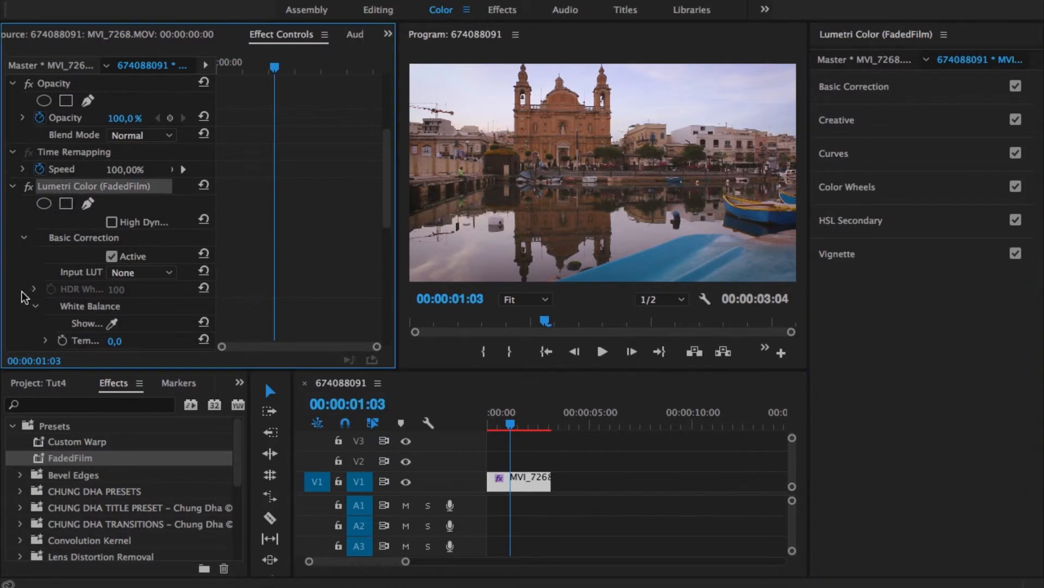
pyautogui.scroll(-10, 22, 292)
pyautogui.scroll(12, 21, 292)
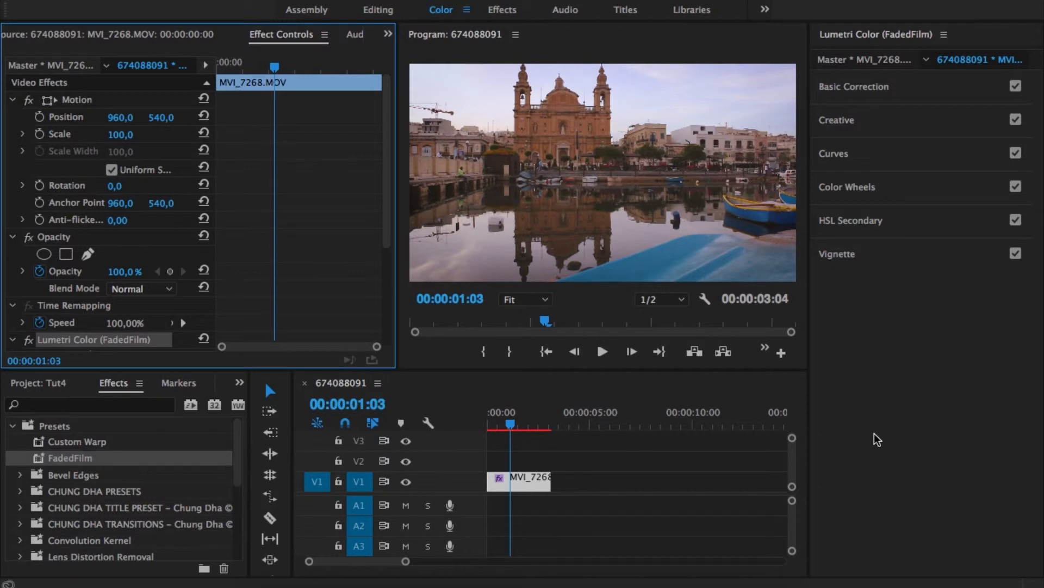
# Reveal the Adobe Premiere Pro CC 2017 application in Finder and show its package contents.
pyautogui.click(900, 397)
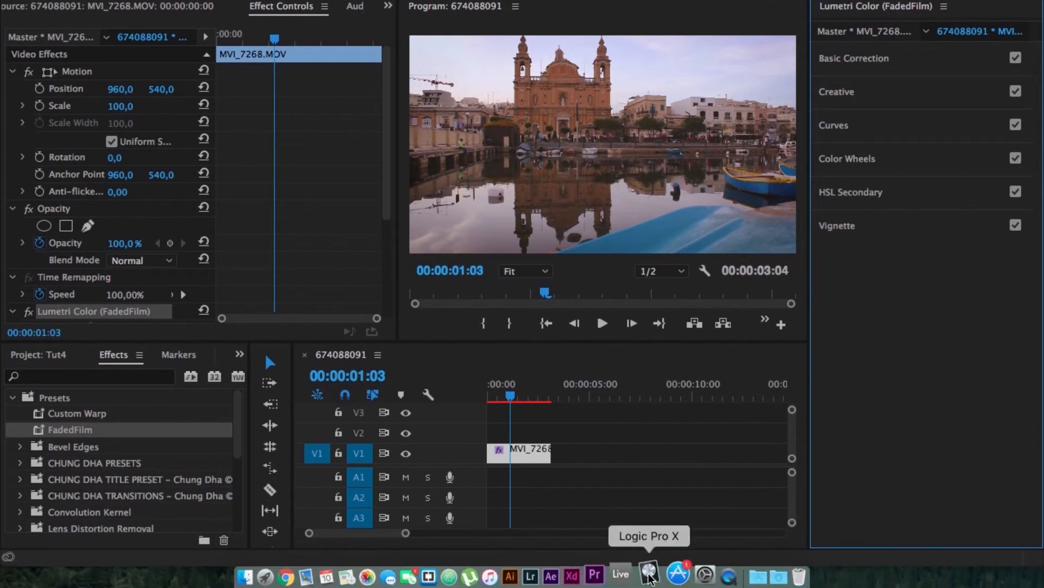
pyautogui.rightClick(609, 587)
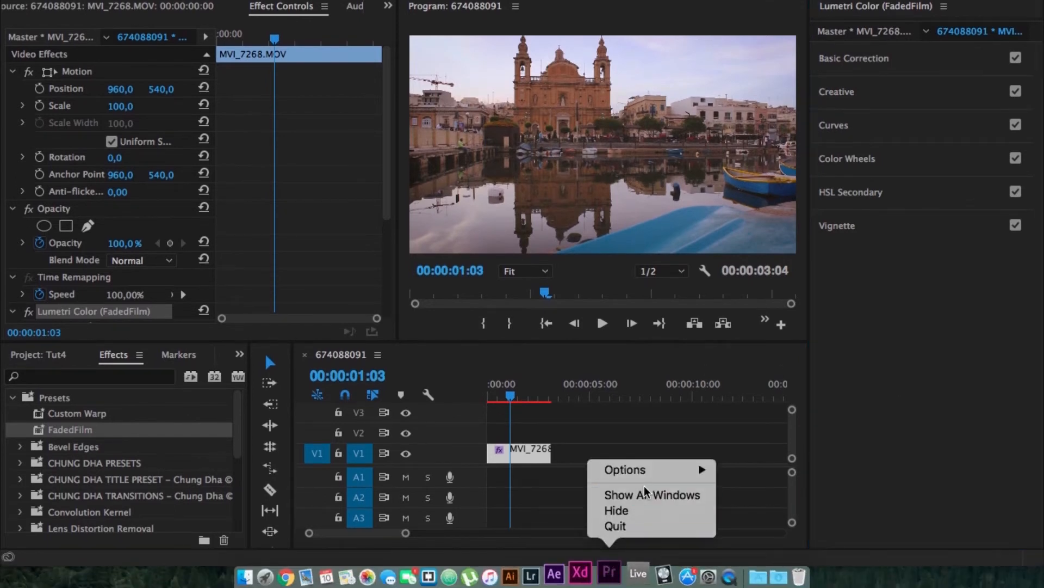
pyautogui.moveTo(680, 474)
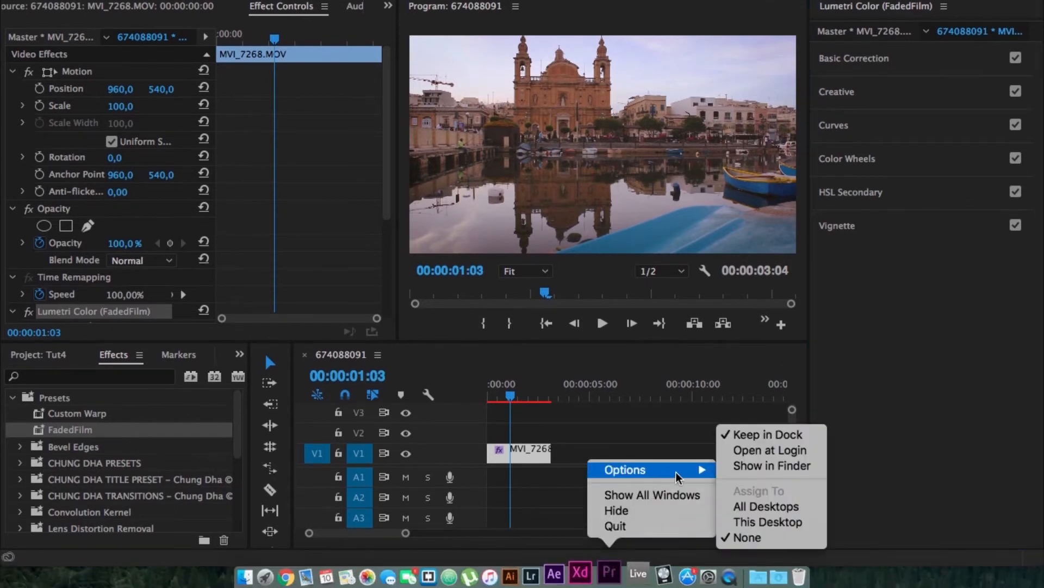
pyautogui.click(761, 466)
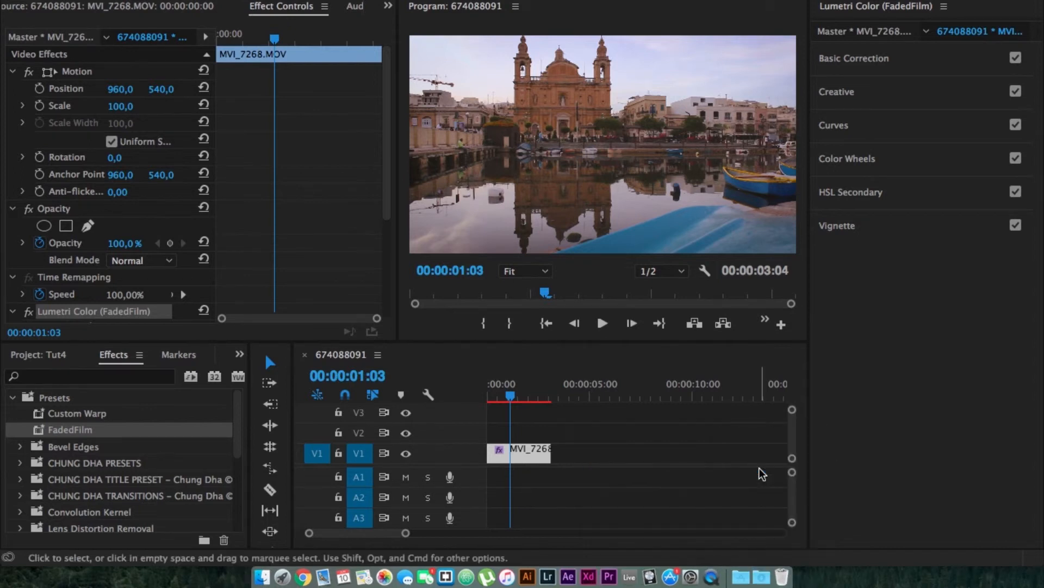
pyautogui.rightClick(406, 102)
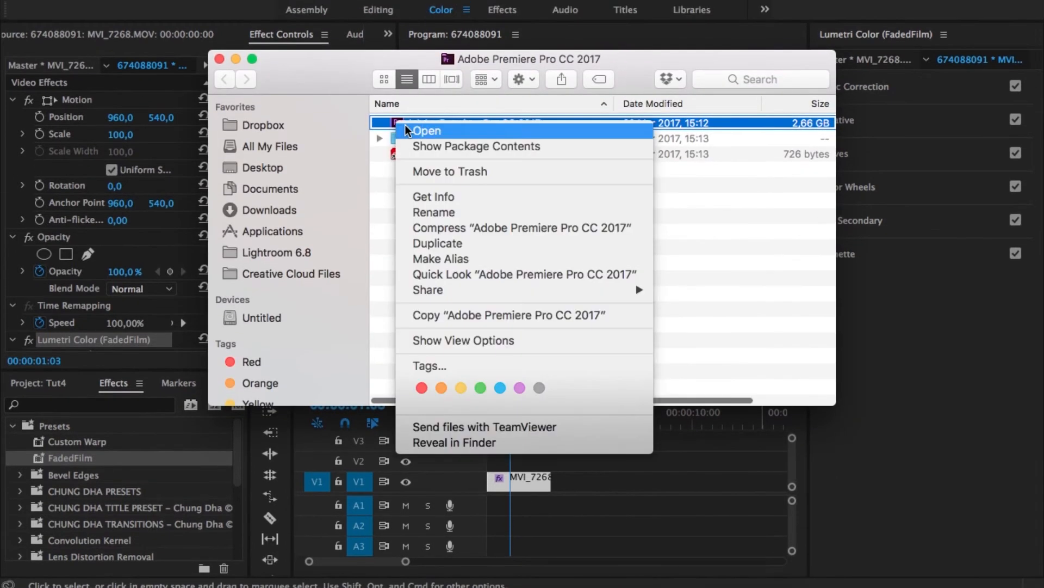
pyautogui.click(445, 146)
# Expand the package's Lumetri folder down to LUTs > Creative and look through the LUT and look files stored there.
pyautogui.click(381, 123)
pyautogui.scroll(-1, 386, 213)
pyautogui.scroll(-5, 387, 213)
pyautogui.click(397, 234)
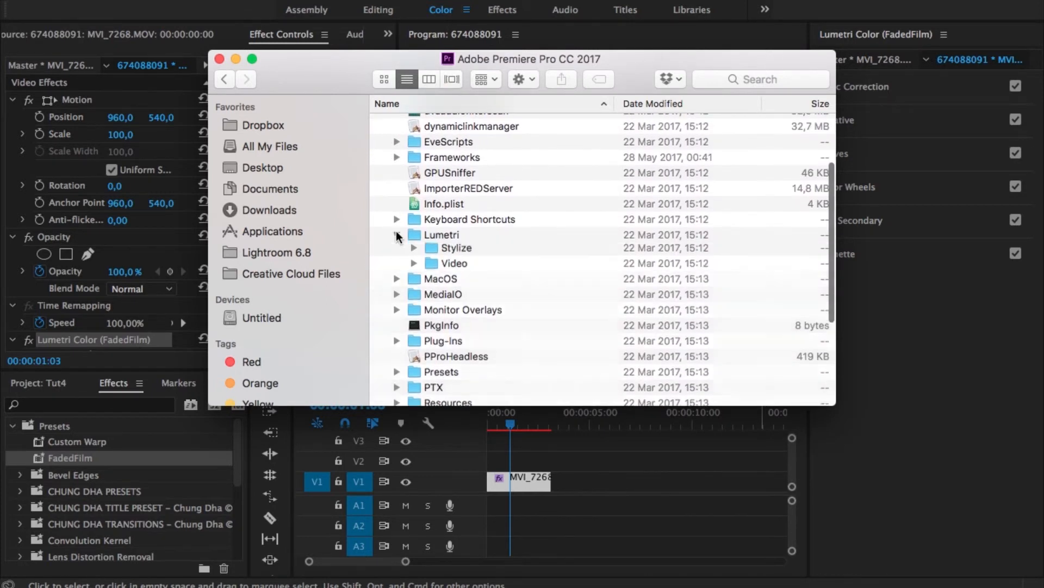
pyautogui.scroll(-5, 416, 256)
pyautogui.click(414, 260)
pyautogui.scroll(-2, 430, 229)
pyautogui.click(429, 229)
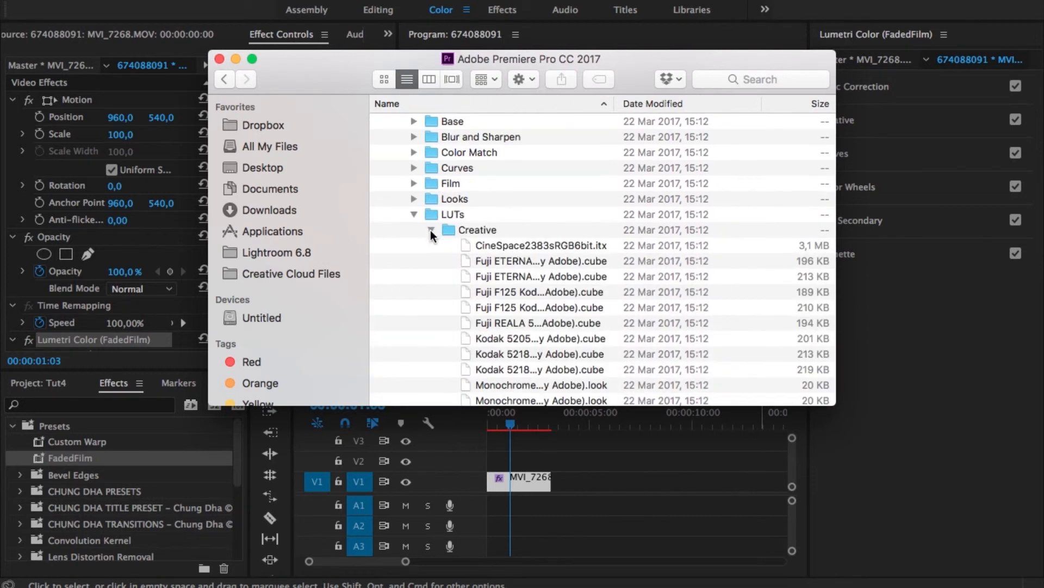
pyautogui.scroll(-5, 410, 286)
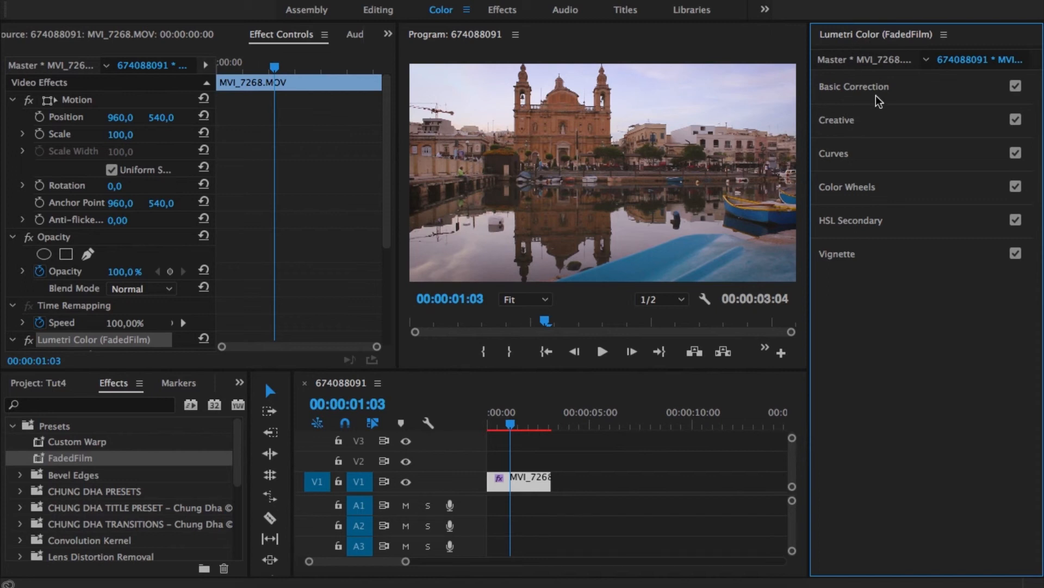
# Browse the available looks in Lumetri's Creative section without choosing one, and collapse the section again.
pyautogui.click(839, 118)
pyautogui.click(896, 147)
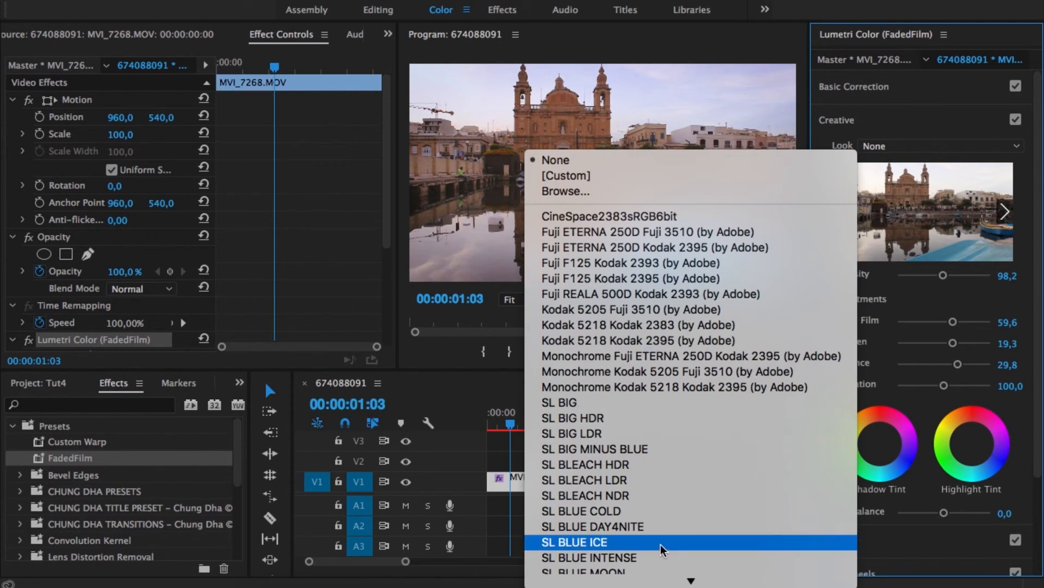
pyautogui.click(861, 119)
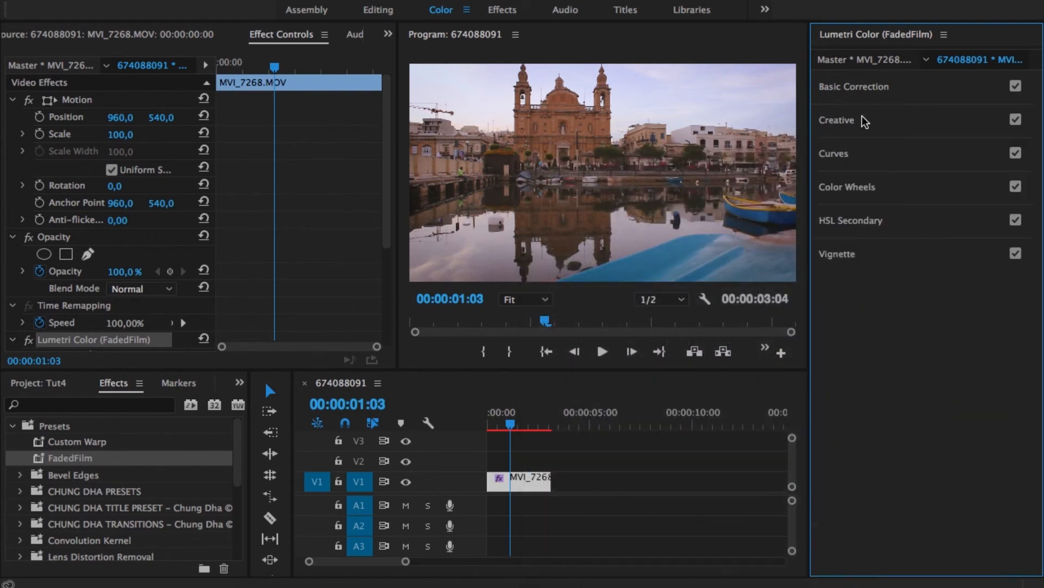